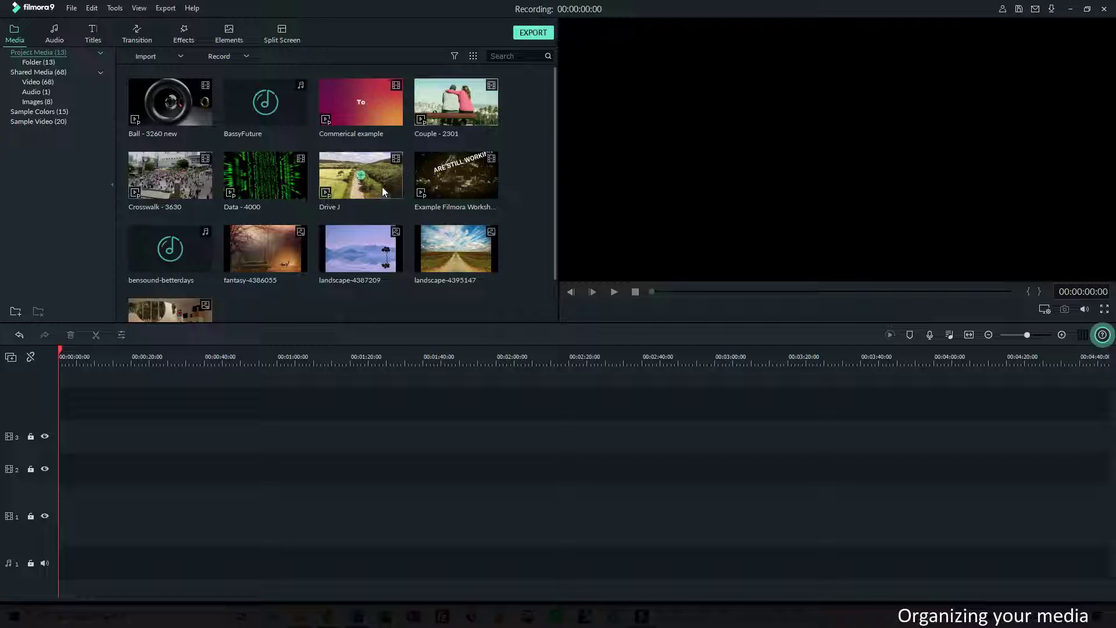
Browse the Project Media library and the contents of Folder, selecting the BassyFuture audio.
{"action": "left_click", "coordinate": [338, 243]}
{"action": "left_click", "coordinate": [307, 297]}
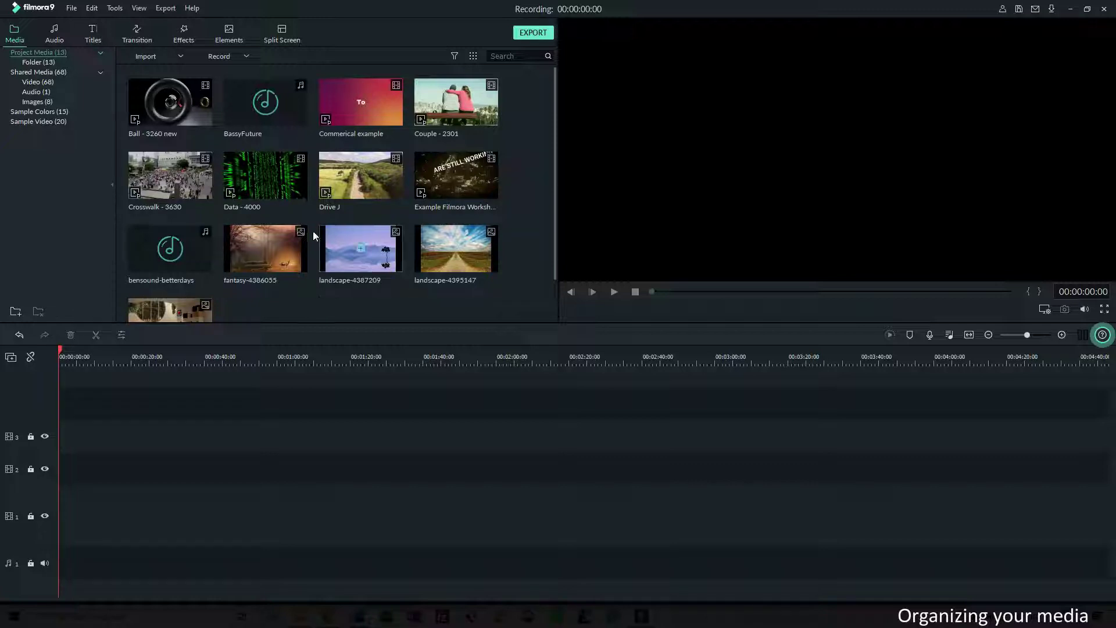
{"action": "left_click", "coordinate": [37, 54]}
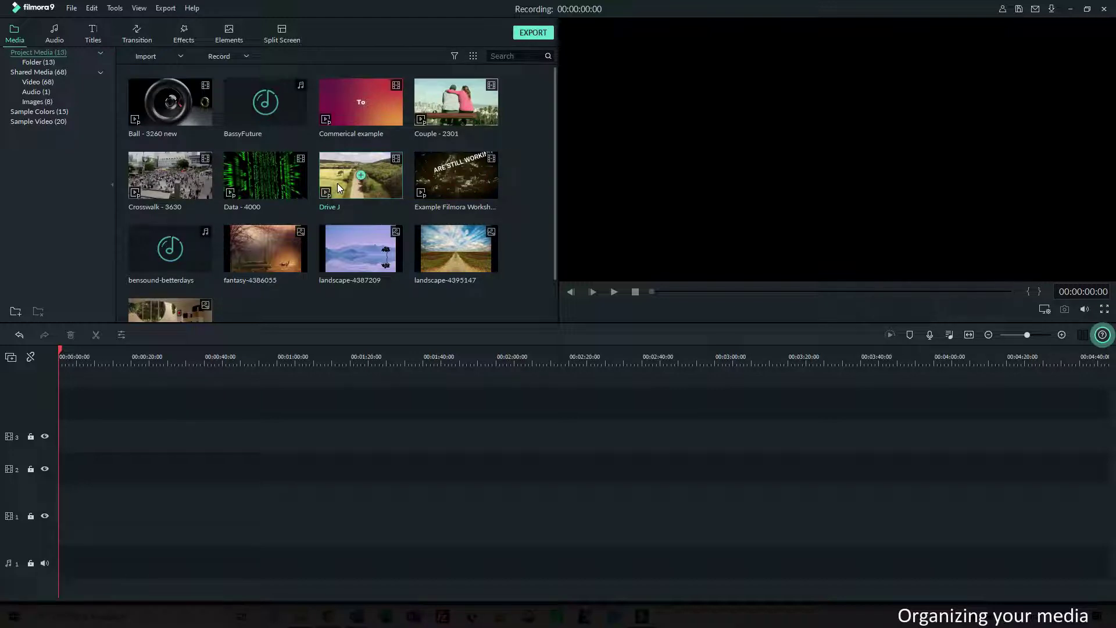
{"action": "left_click", "coordinate": [45, 63]}
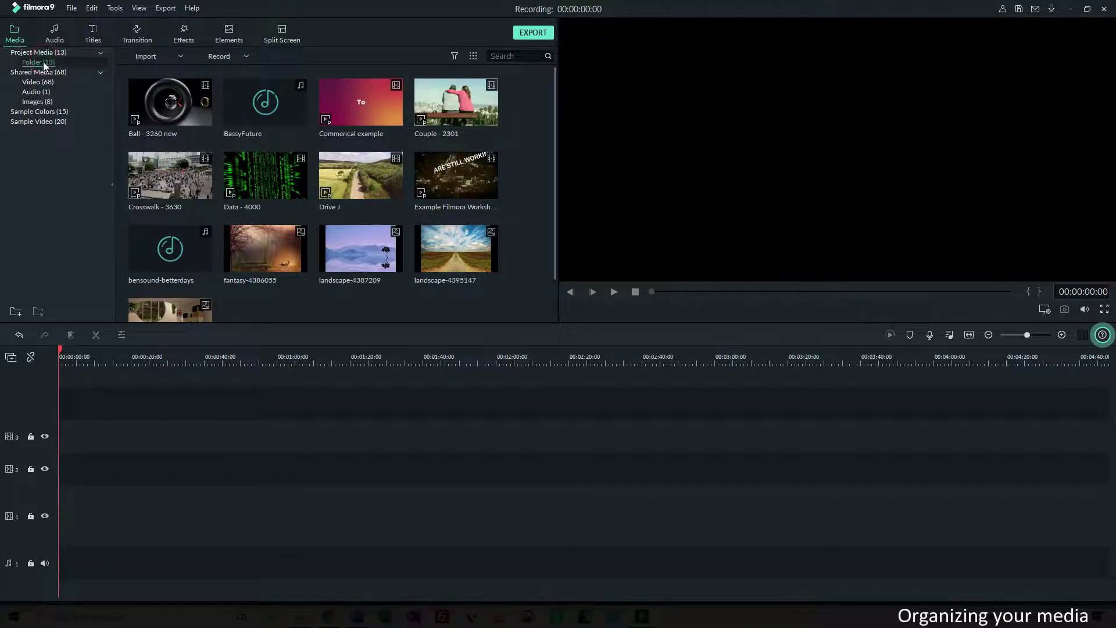
{"action": "left_click", "coordinate": [50, 53]}
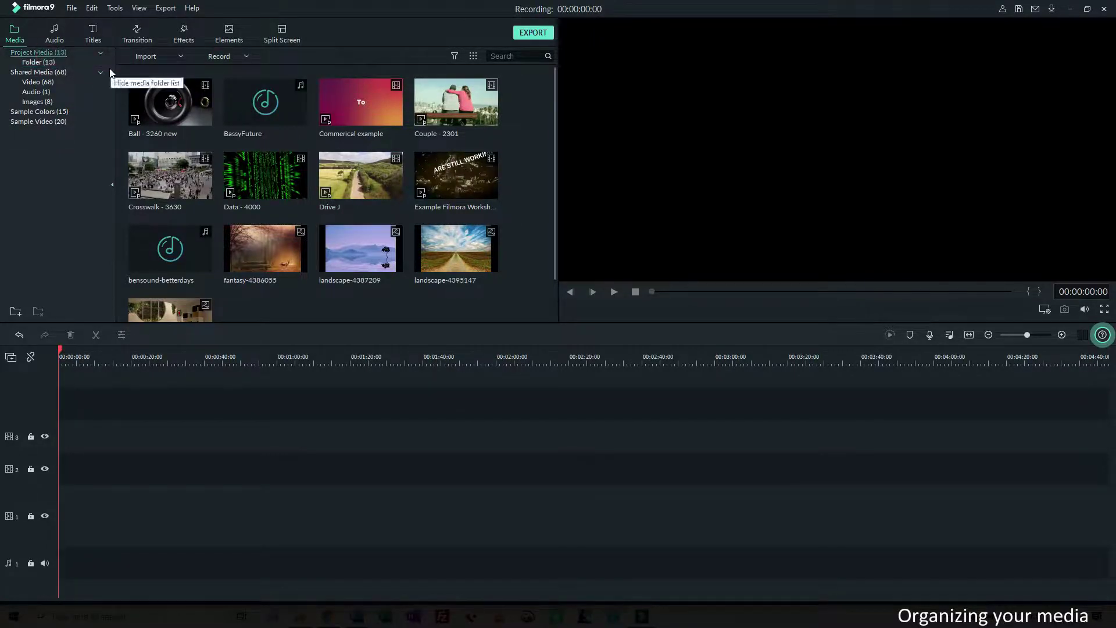
{"action": "left_click", "coordinate": [262, 105]}
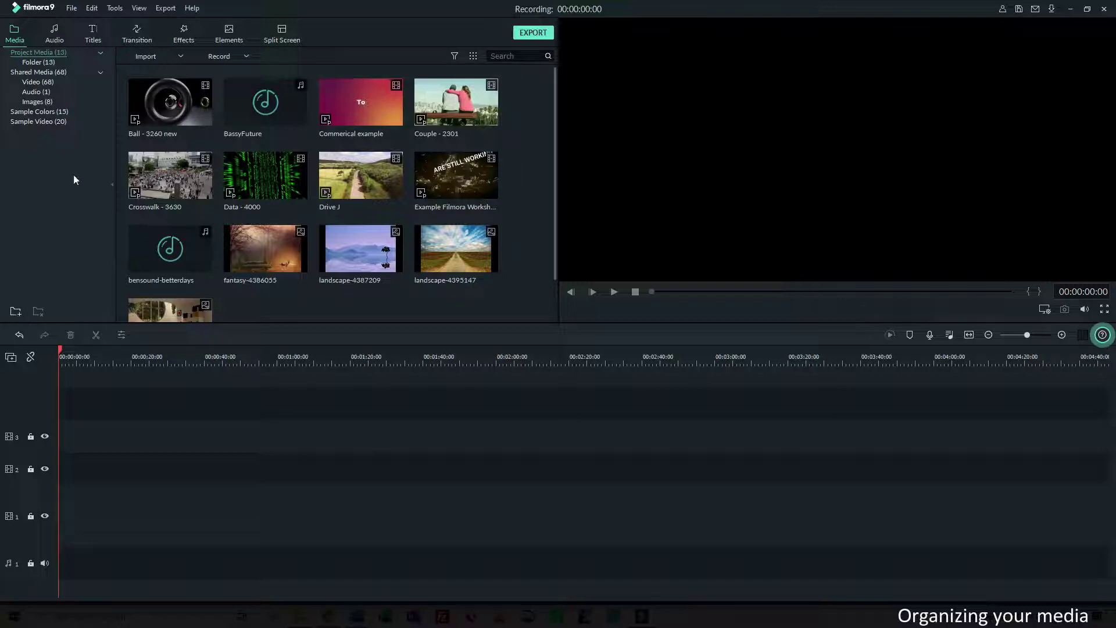
Add two new Project Media folders named images and music.
{"action": "left_click", "coordinate": [15, 312]}
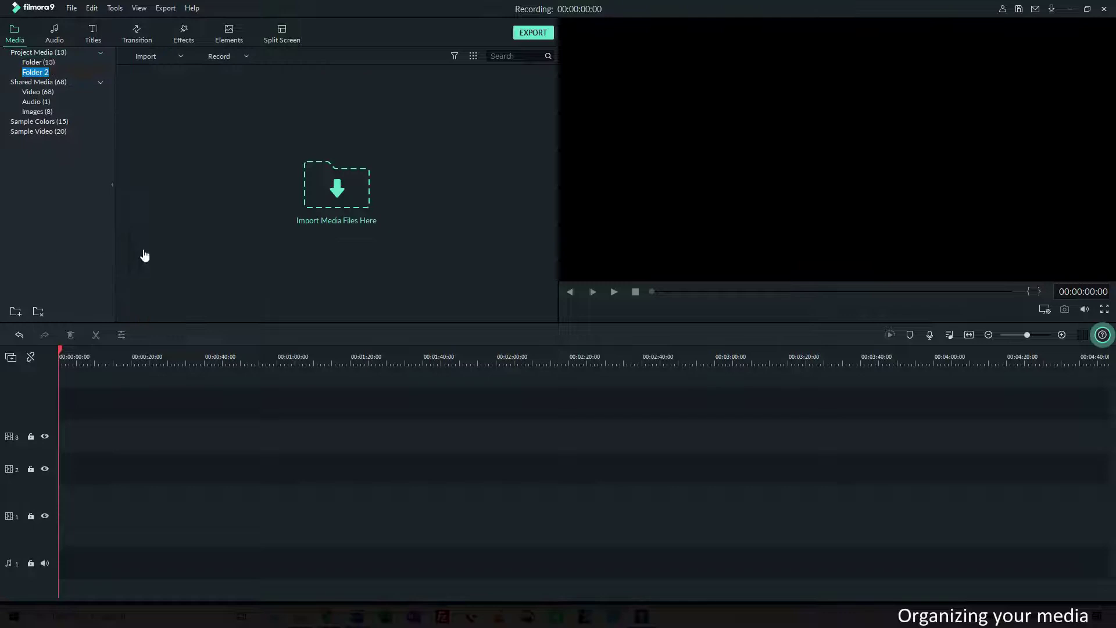
{"action": "type", "text": "V"}
{"action": "key", "text": "BackSpace"}
{"action": "type", "text": "images"}
{"action": "key", "text": "BackSpace"}
{"action": "key", "text": "BackSpace"}
{"action": "key", "text": "BackSpace"}
{"action": "key", "text": "BackSpace"}
{"action": "type", "text": "ges"}
{"action": "left_click", "coordinate": [65, 252]}
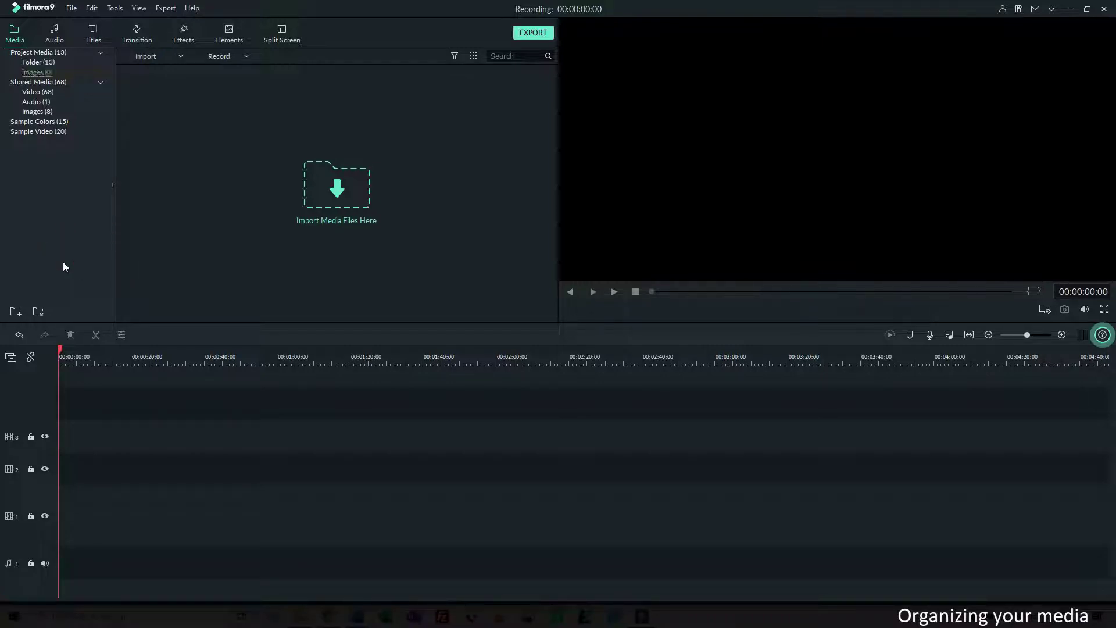
{"action": "left_click", "coordinate": [15, 311]}
{"action": "type", "text": "au"}
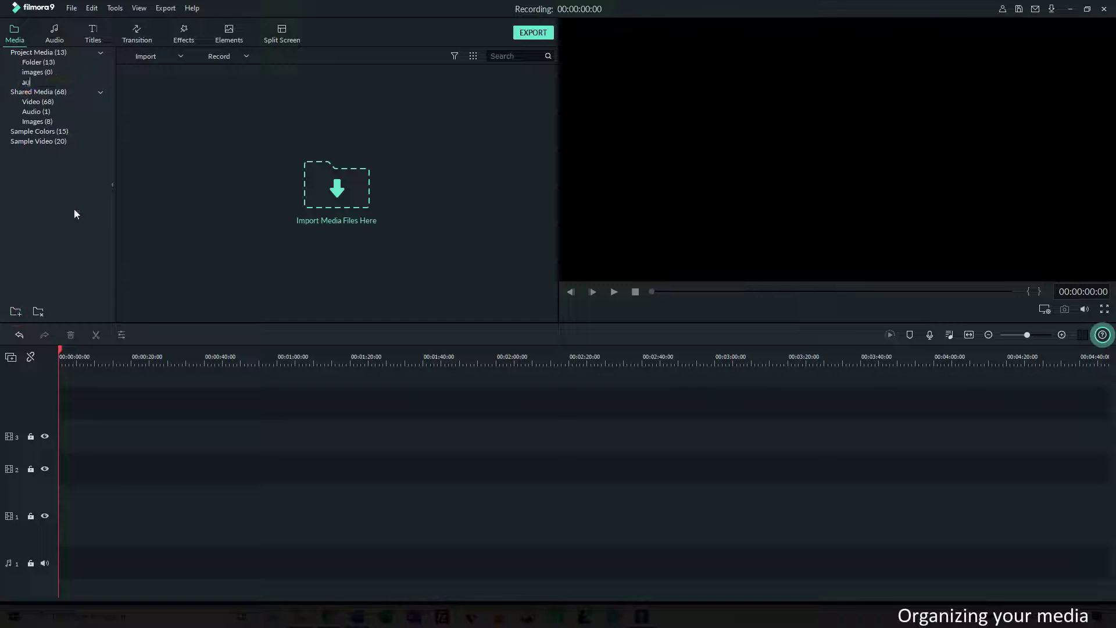
{"action": "key", "text": "BackSpace"}
{"action": "key", "text": "BackSpace"}
{"action": "type", "text": "music"}
{"action": "key", "text": "Return"}
Rename the existing Folder to video.
{"action": "left_click", "coordinate": [36, 62]}
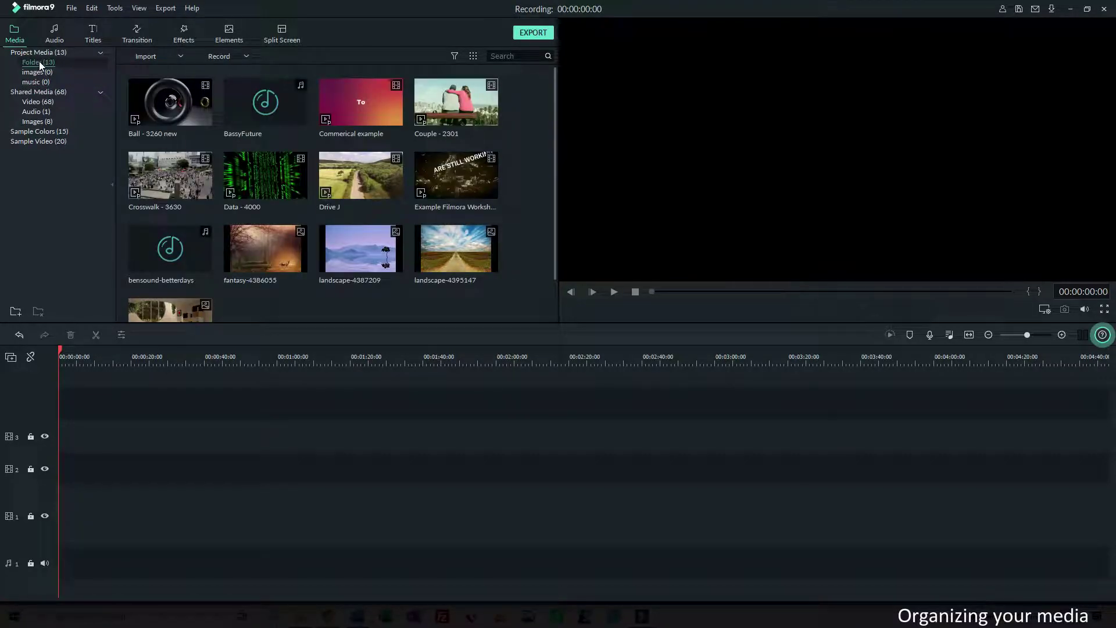
{"action": "right_click", "coordinate": [39, 61]}
{"action": "left_click", "coordinate": [69, 69]}
{"action": "type", "text": "vido"}
{"action": "left_click", "coordinate": [83, 188]}
Show all Project Media and add the landscape pictures to the timeline.
{"action": "left_click", "coordinate": [50, 54]}
{"action": "left_click", "coordinate": [292, 188]}
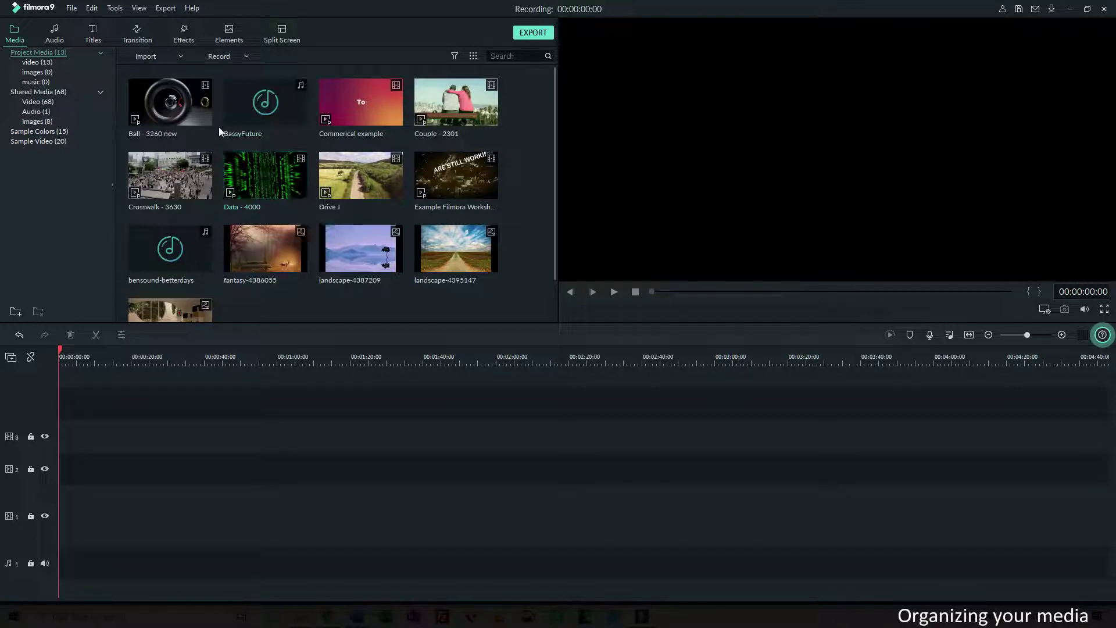
{"action": "left_click", "coordinate": [383, 174]}
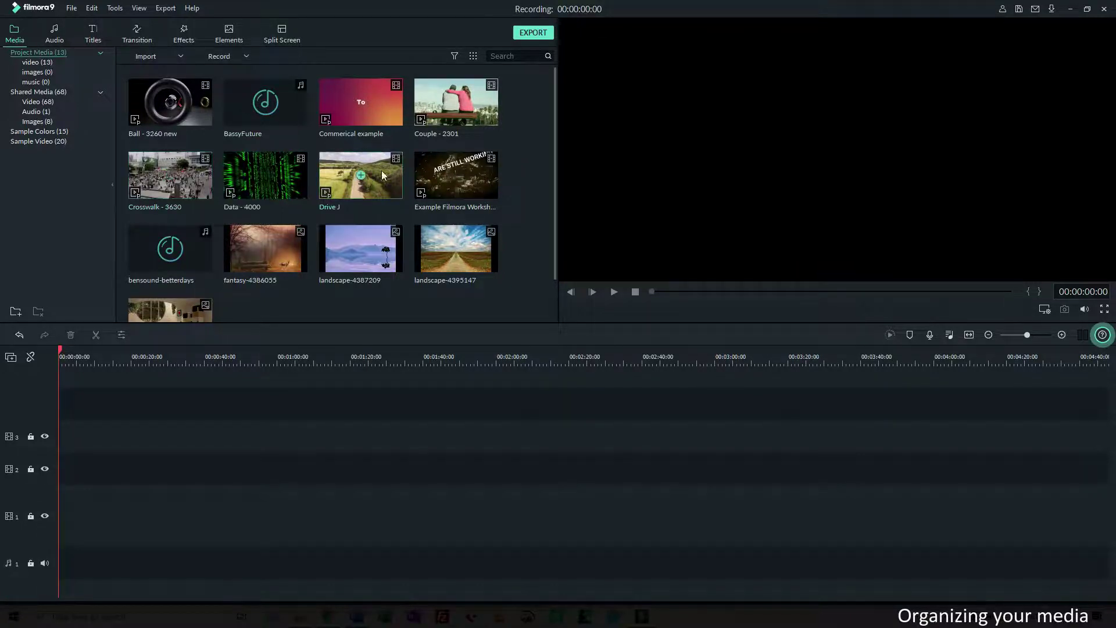
{"action": "left_click", "coordinate": [289, 244]}
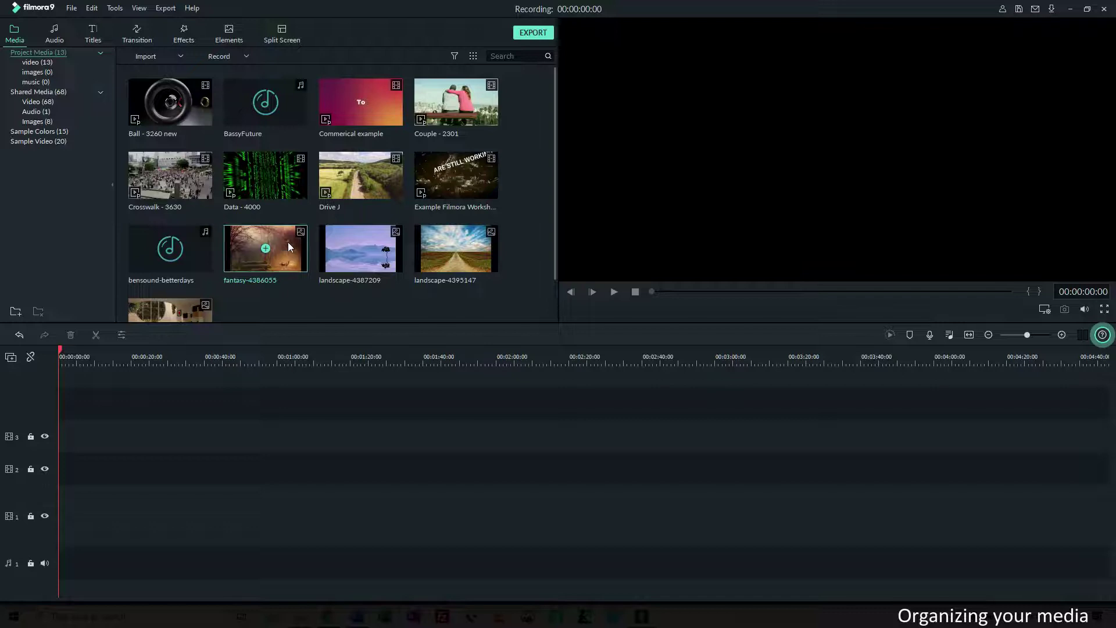
{"action": "left_click", "coordinate": [455, 246]}
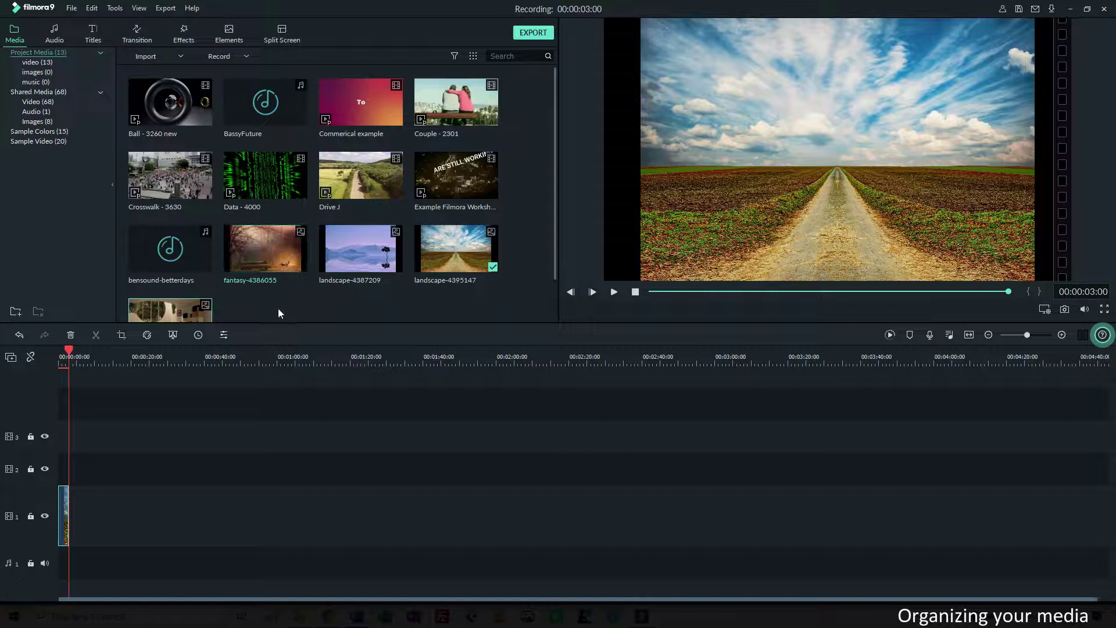
{"action": "left_click", "coordinate": [285, 268]}
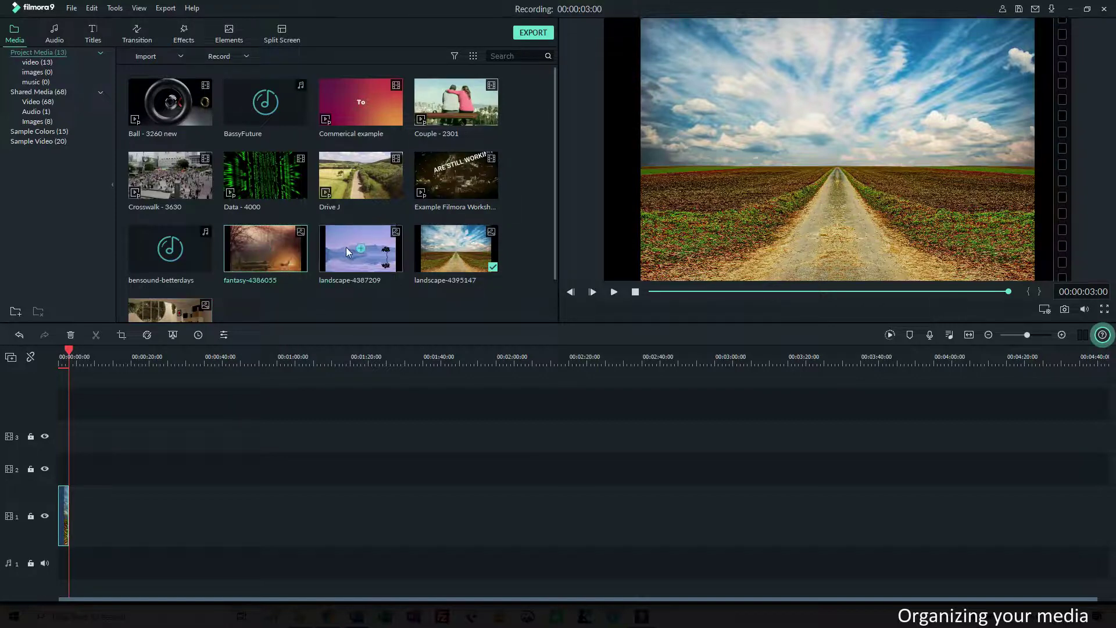
{"action": "left_click", "coordinate": [457, 250]}
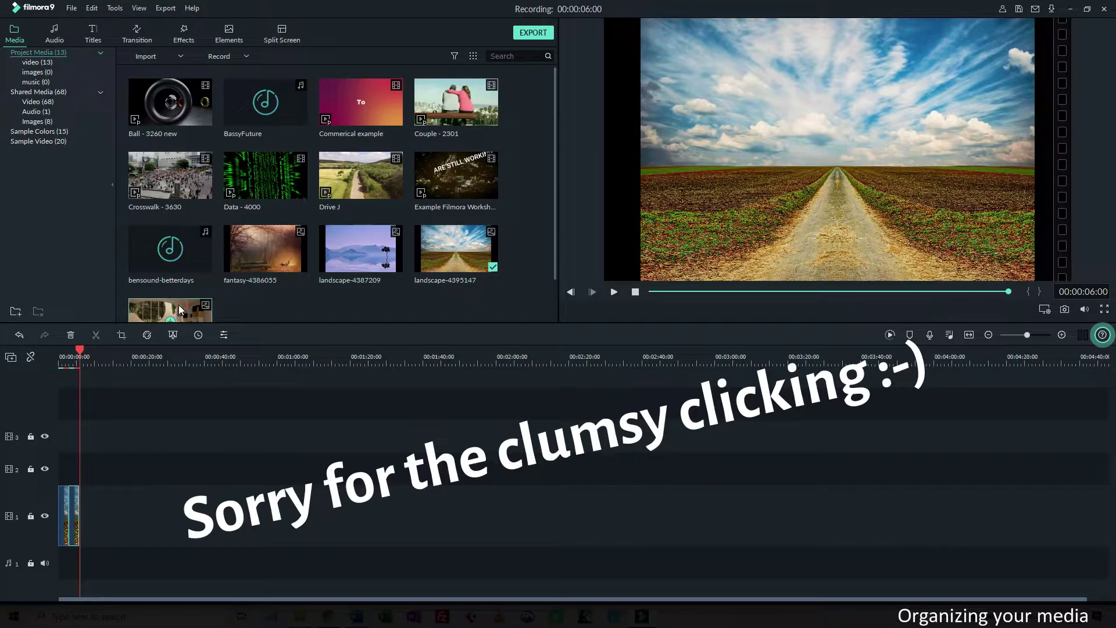
Multi-select fantasy-4386055 and both landscape pictures and drag them into the images folder.
{"action": "left_click", "coordinate": [303, 272]}
{"action": "left_click", "coordinate": [354, 262], "text": "ctrl"}
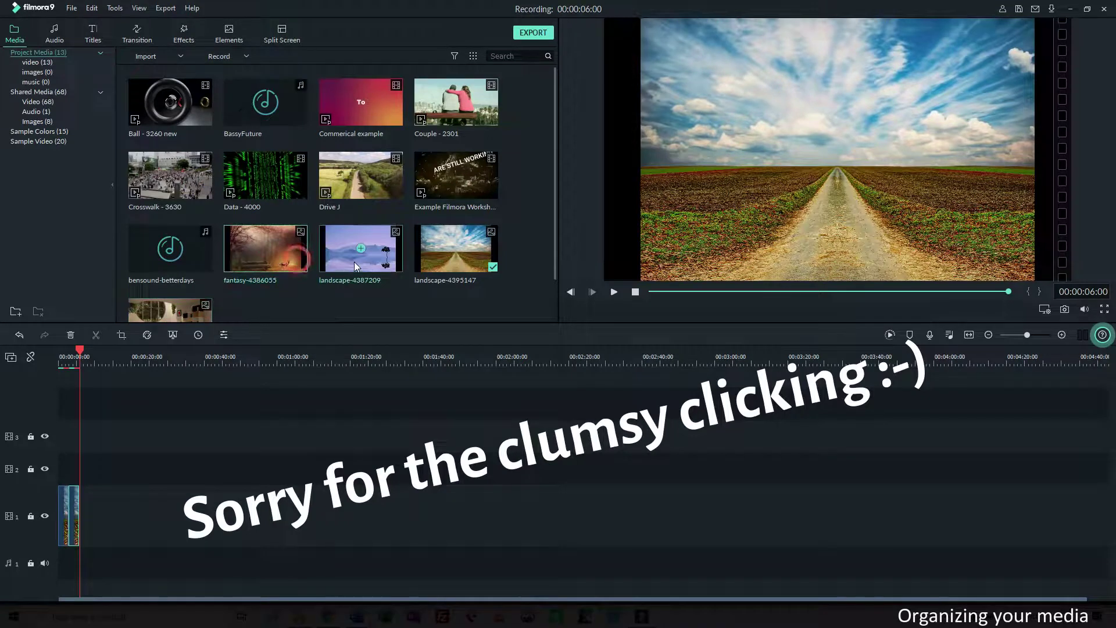
{"action": "left_click", "coordinate": [435, 264], "text": "ctrl"}
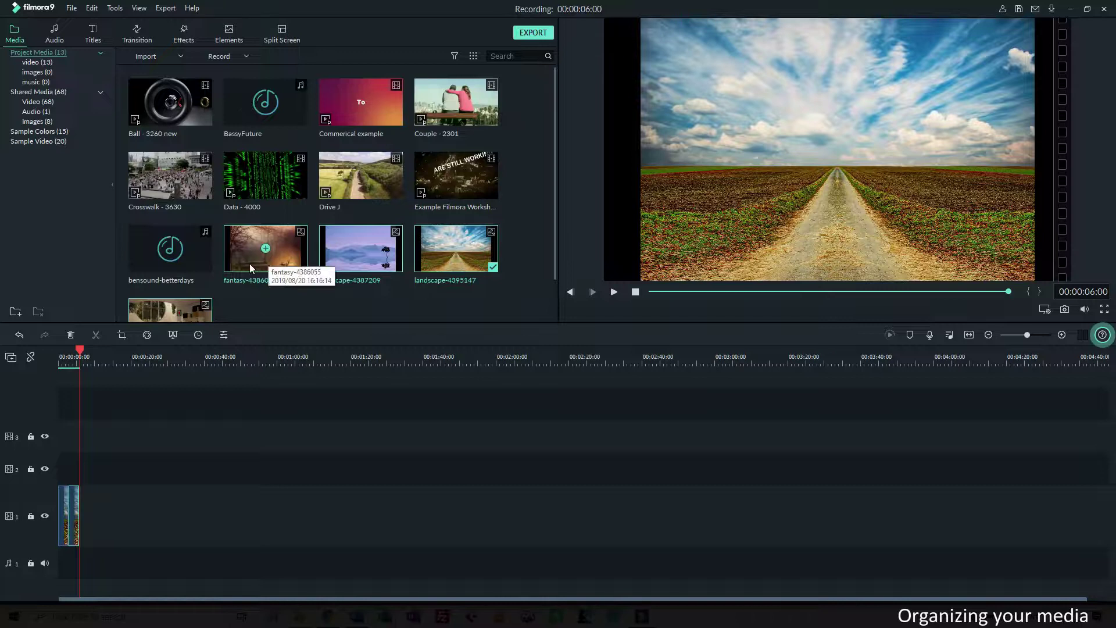
{"action": "left_click_drag", "start_coordinate": [250, 267], "coordinate": [47, 70]}
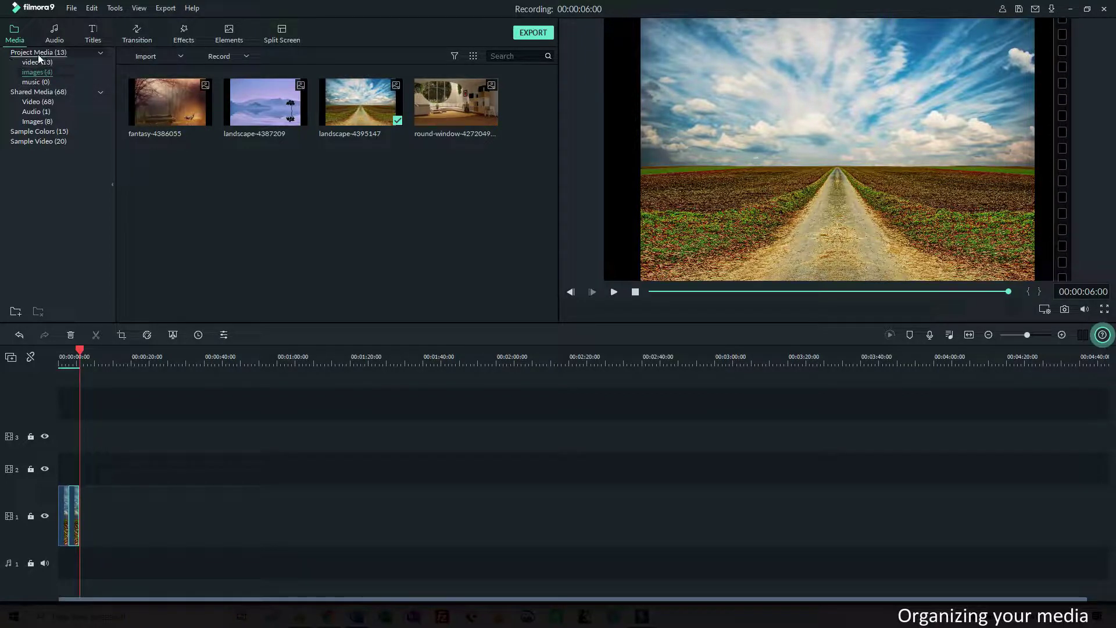
Check the music folder's contents, including the BassyFuture audio item.
{"action": "left_click", "coordinate": [37, 52]}
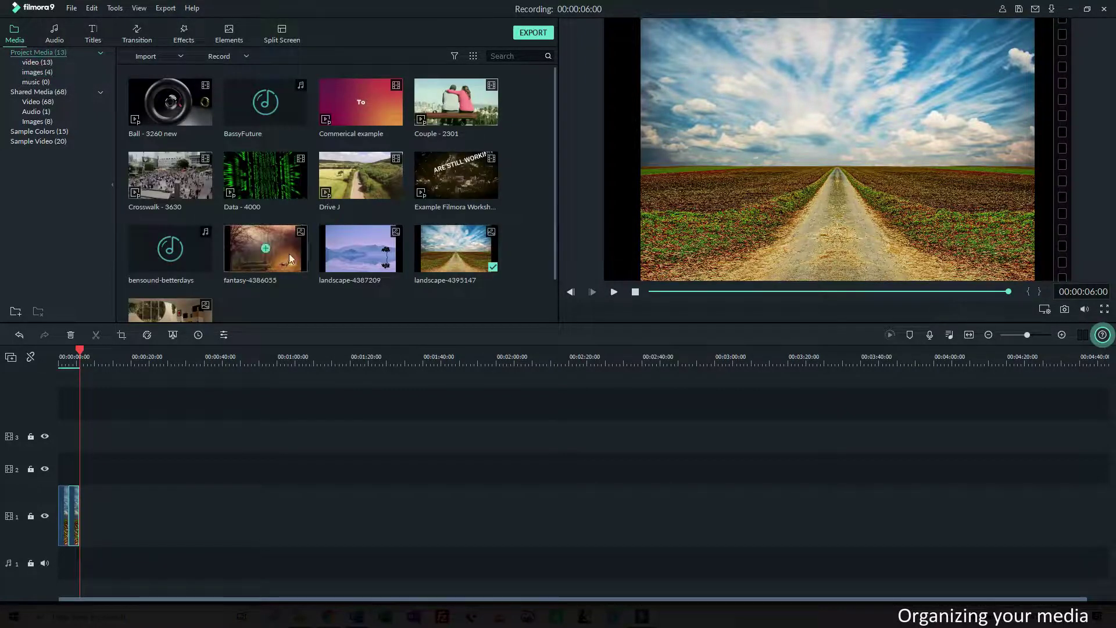
{"action": "left_click", "coordinate": [282, 121]}
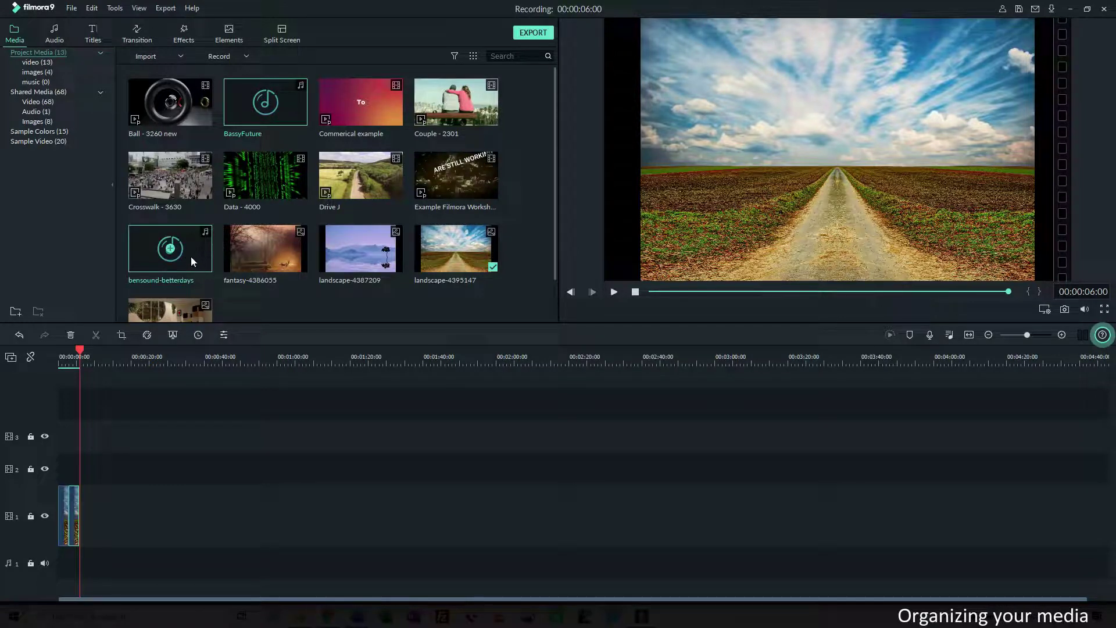
{"action": "left_click", "coordinate": [45, 83]}
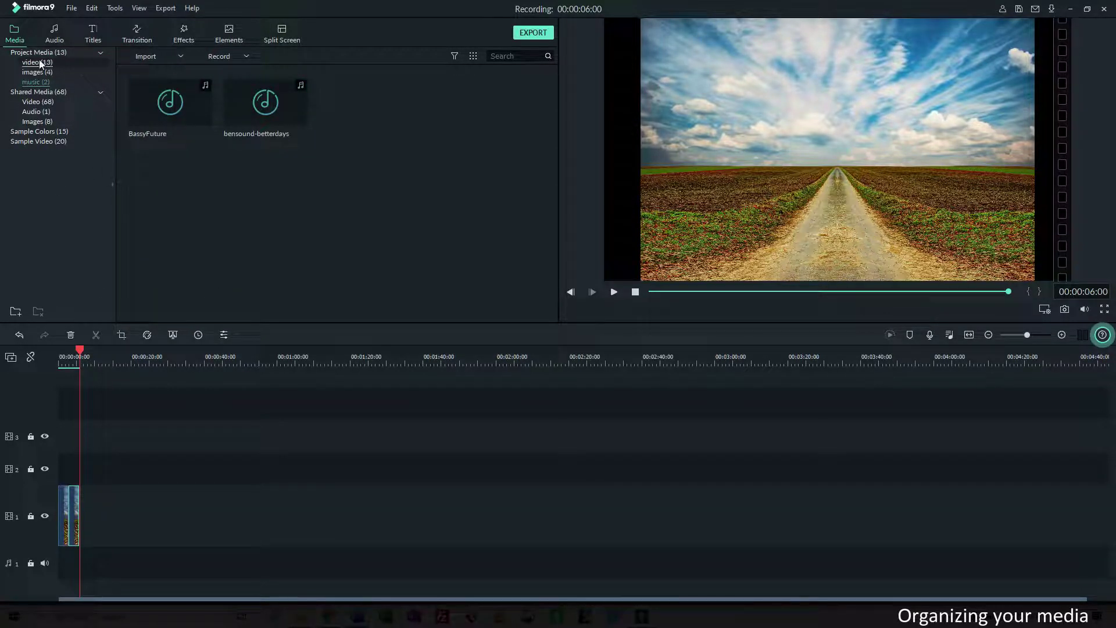
Create a new folder named clips, then show all 13 project media items.
{"action": "left_click", "coordinate": [16, 311]}
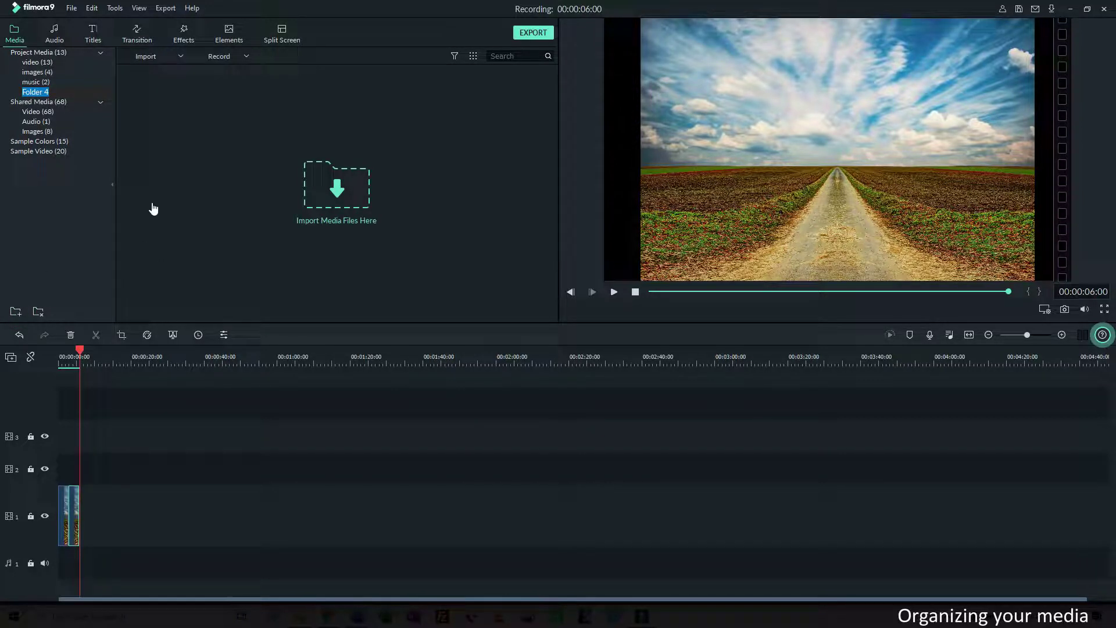
{"action": "type", "text": "clips"}
{"action": "key", "text": "Return"}
{"action": "left_click", "coordinate": [32, 52]}
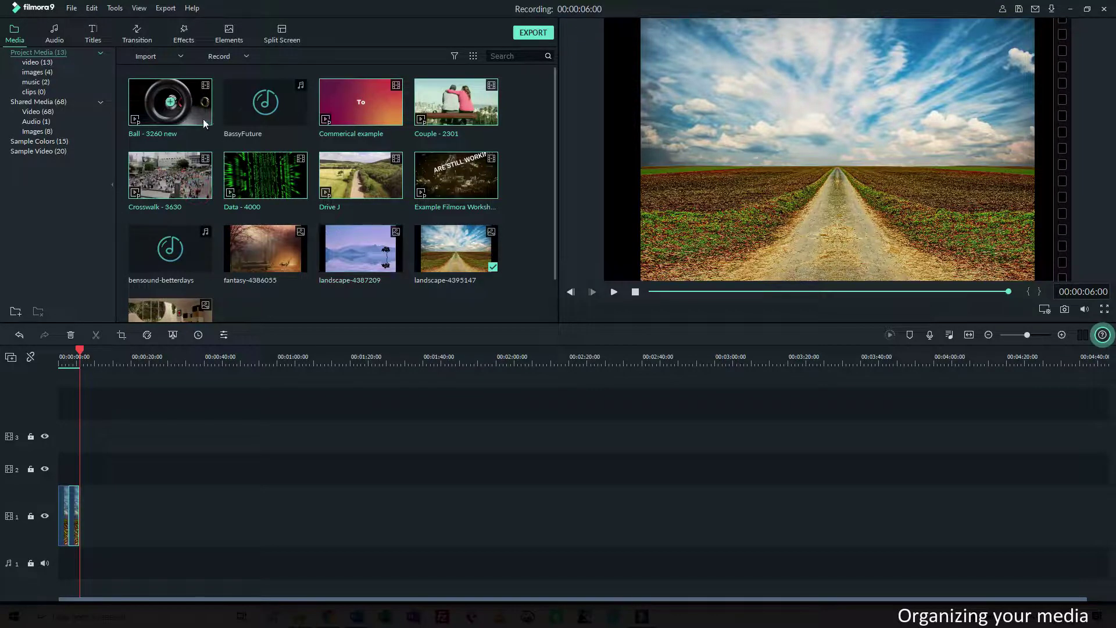
Review the clips, images and music folders and the 13 items in video.
{"action": "left_click", "coordinate": [41, 92]}
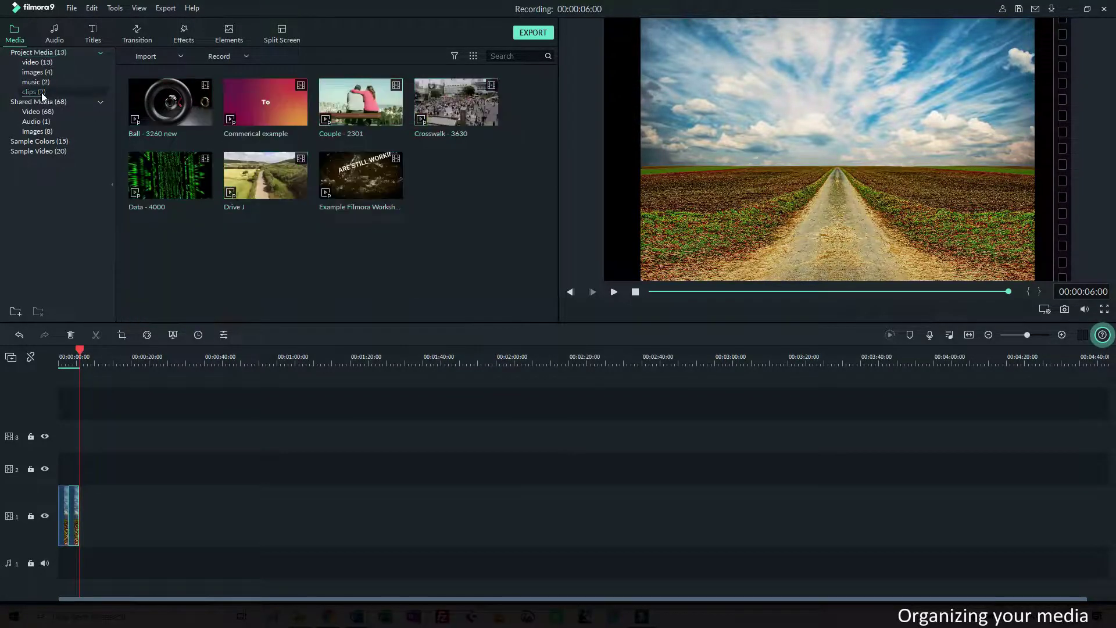
{"action": "left_click", "coordinate": [45, 54]}
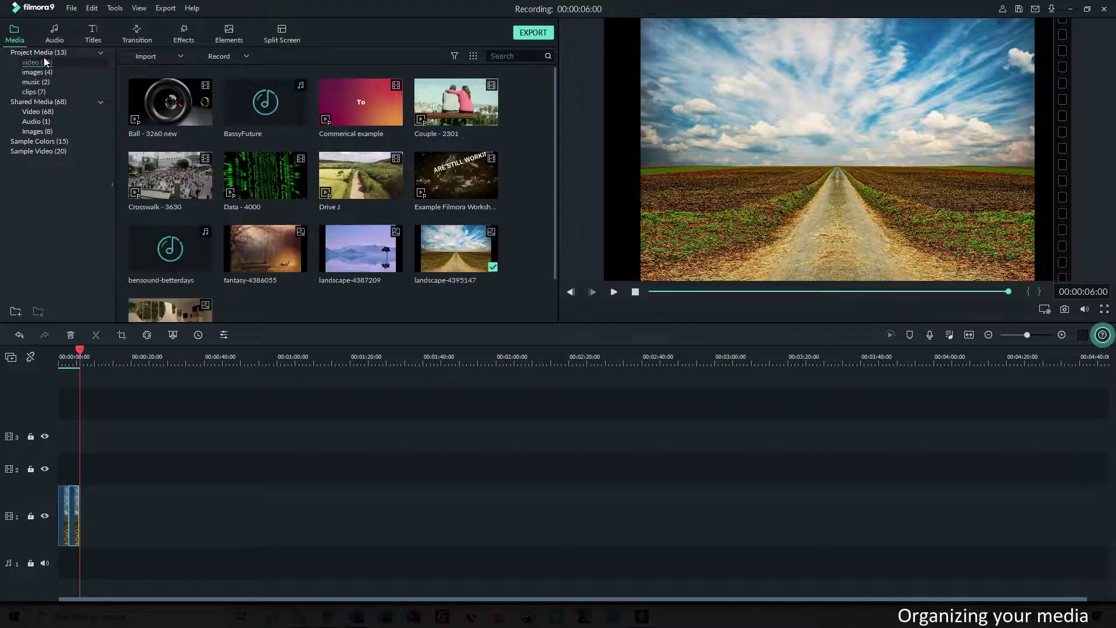
{"action": "left_click", "coordinate": [37, 53]}
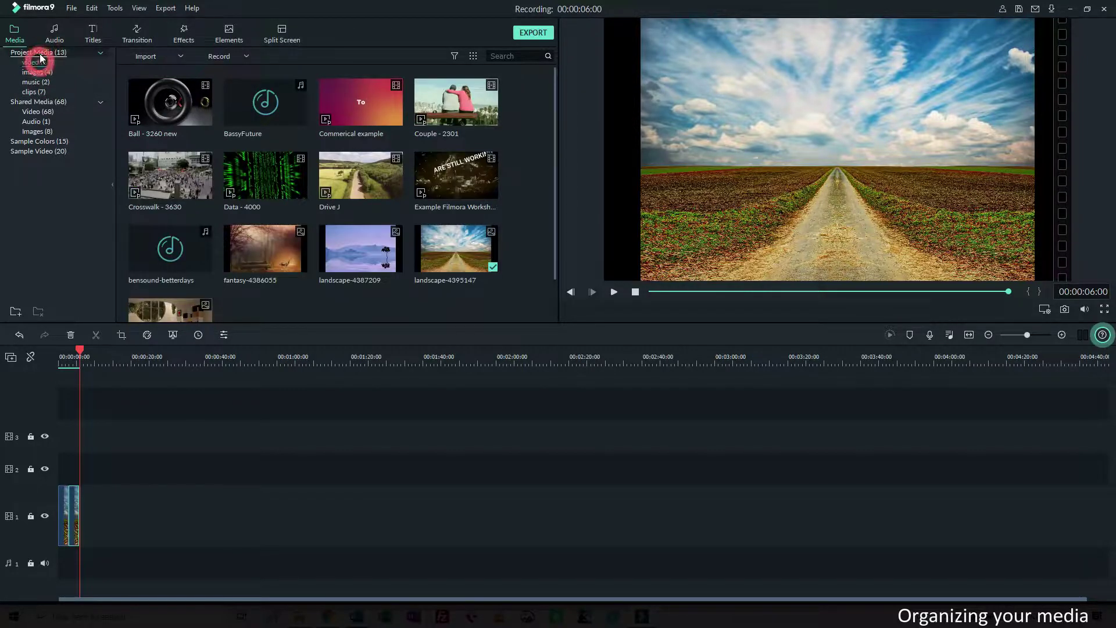
{"action": "left_click", "coordinate": [37, 72]}
{"action": "left_click", "coordinate": [34, 83]}
{"action": "left_click", "coordinate": [35, 92]}
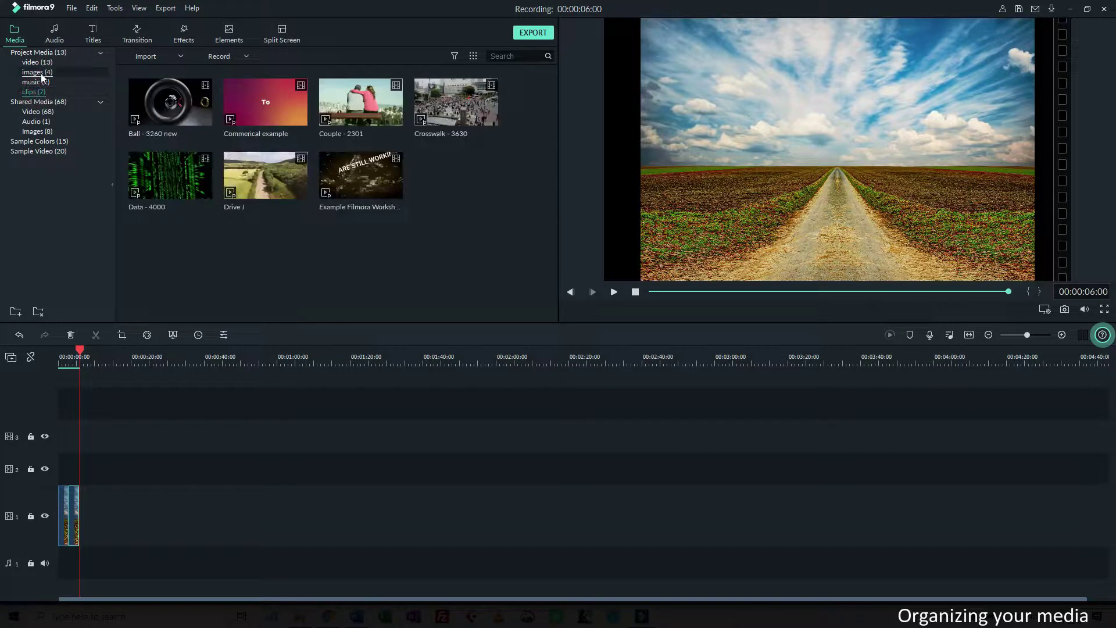
{"action": "left_click", "coordinate": [39, 73]}
{"action": "left_click", "coordinate": [35, 82]}
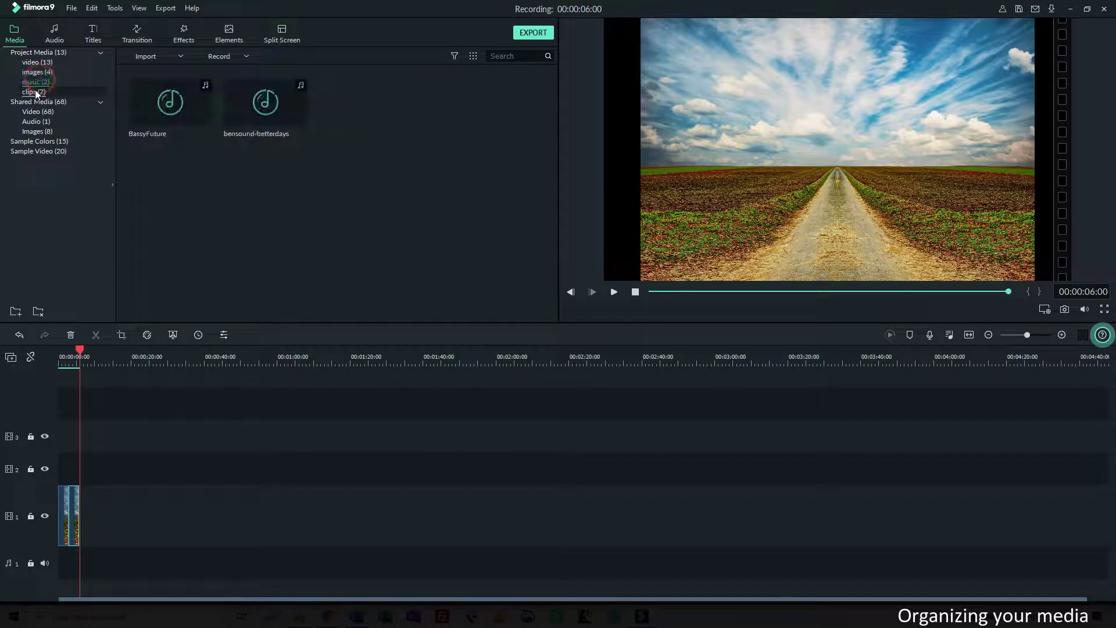
{"action": "left_click", "coordinate": [32, 91]}
{"action": "left_click", "coordinate": [41, 63]}
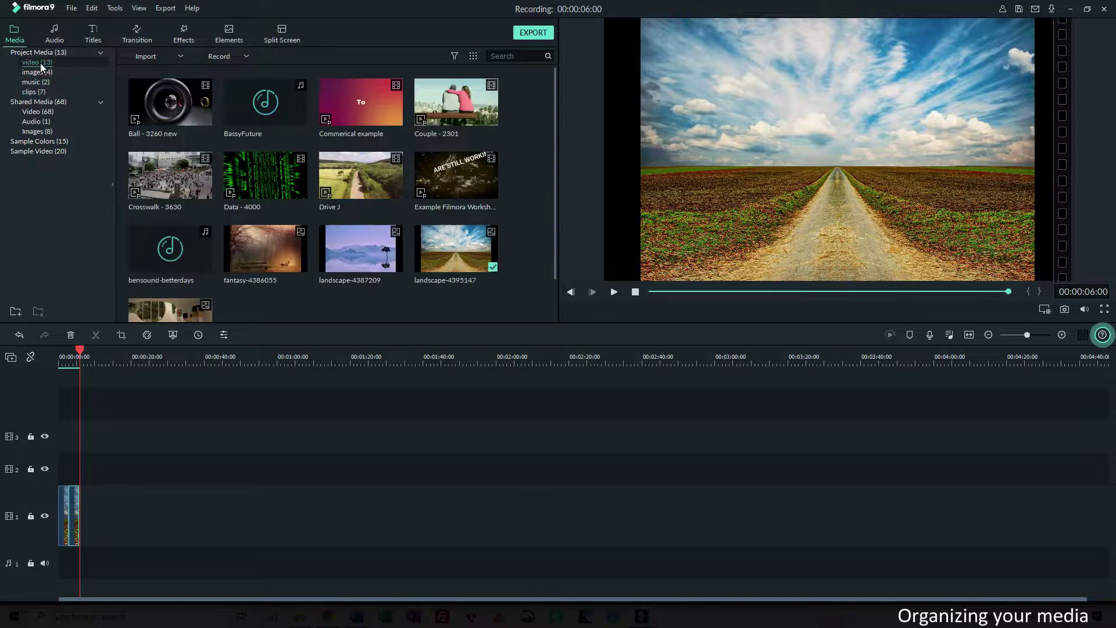
Rename the video folder to General.
{"action": "right_click", "coordinate": [38, 63]}
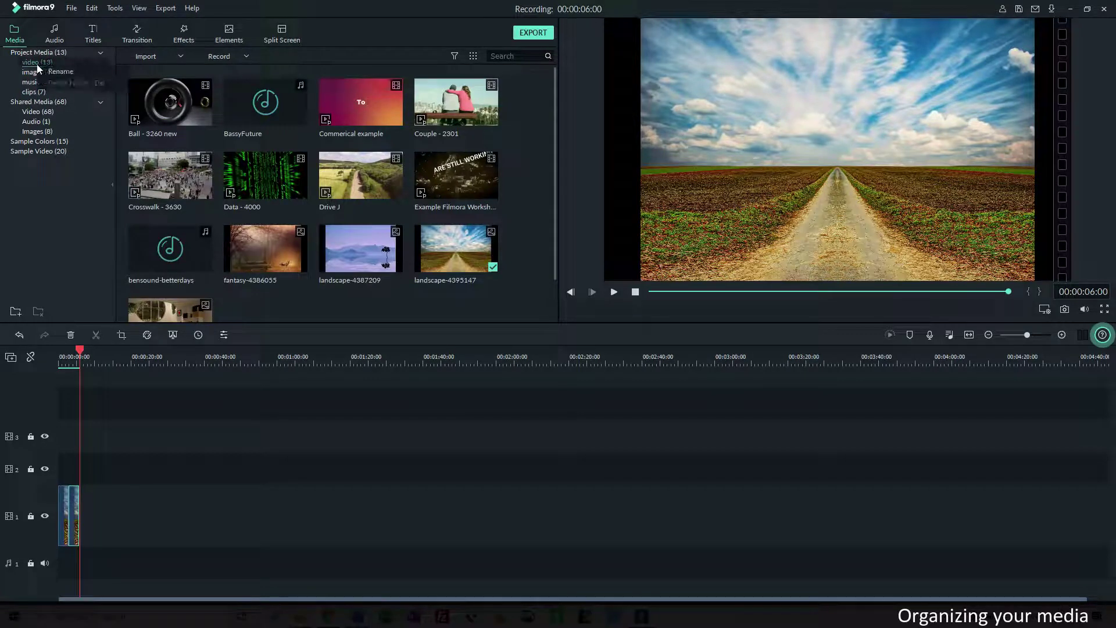
{"action": "left_click", "coordinate": [60, 73]}
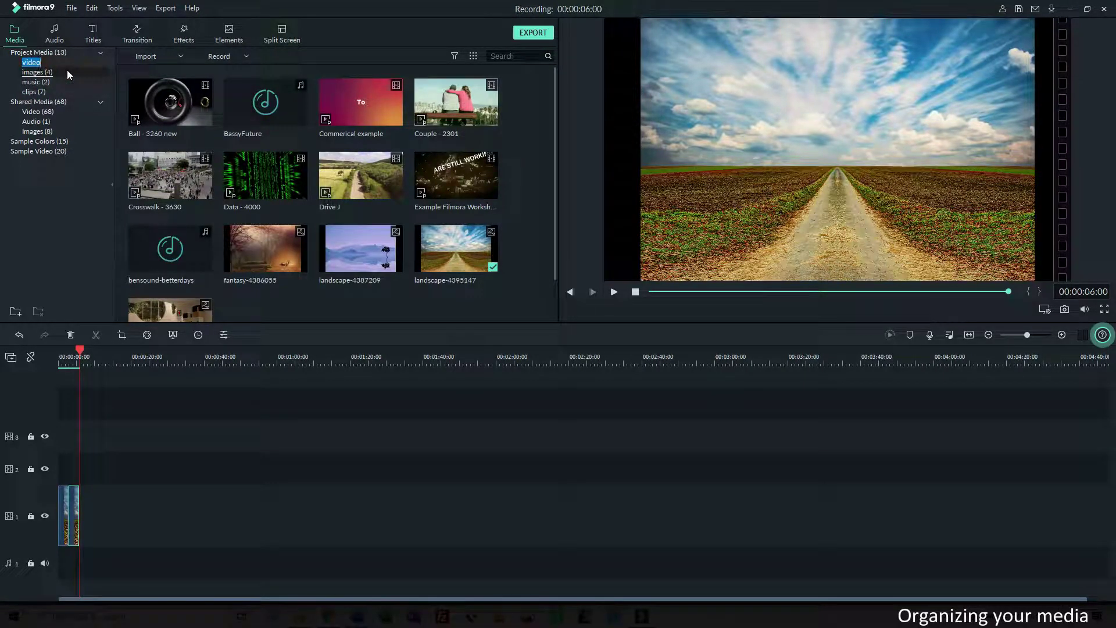
{"action": "type", "text": "General"}
{"action": "key", "text": "Return"}
Verify the folders: four images, two music files and seven clips.
{"action": "left_click", "coordinate": [41, 72]}
{"action": "left_click", "coordinate": [39, 73]}
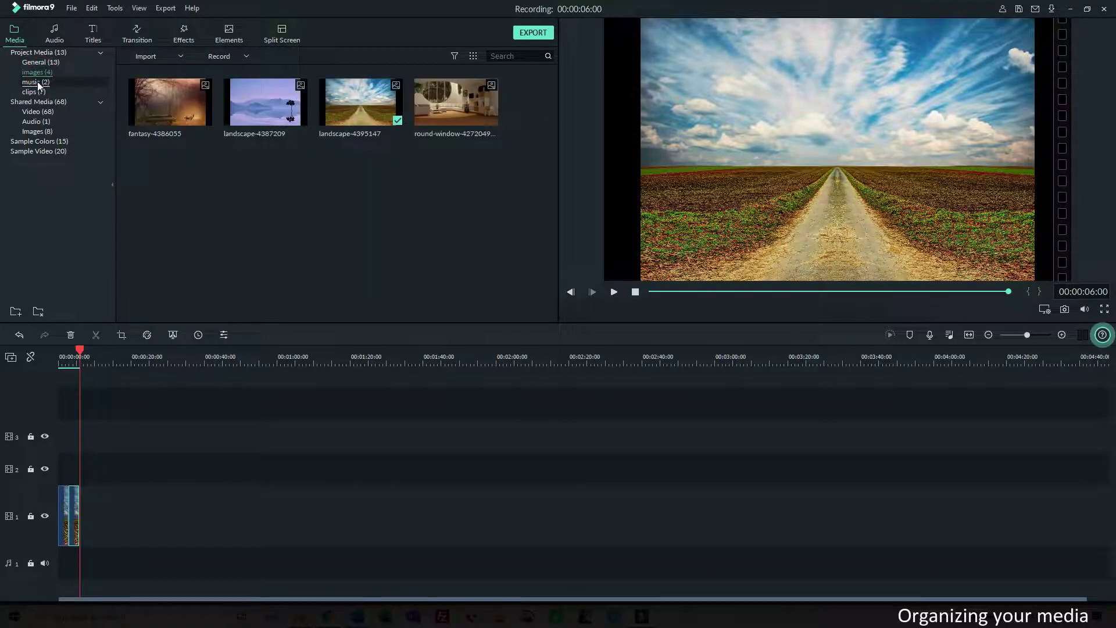
{"action": "left_click", "coordinate": [38, 81]}
{"action": "left_click", "coordinate": [36, 92]}
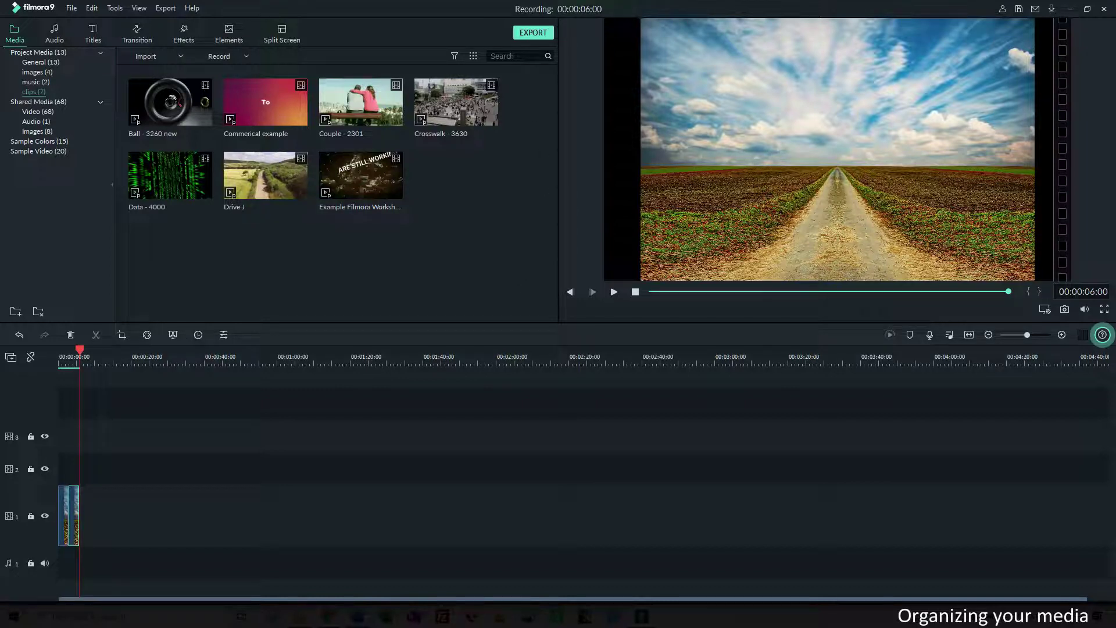
{"action": "left_click", "coordinate": [500, 56]}
{"action": "type", "text": "ball"}
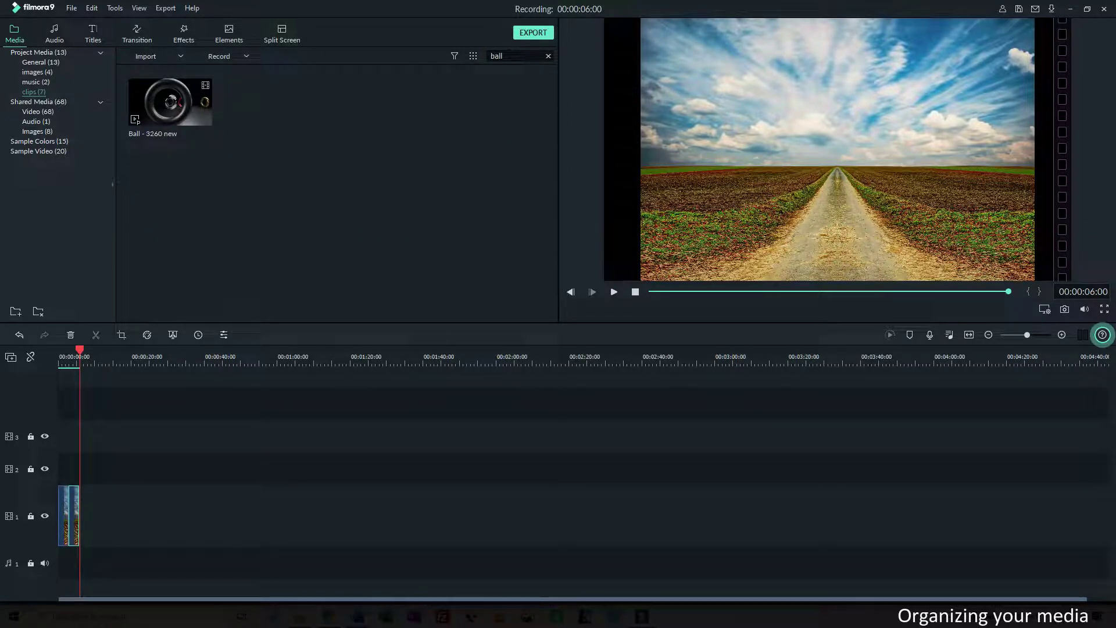
{"action": "key", "text": "BackSpace"}
{"action": "key", "text": "BackSpace"}
{"action": "key", "text": "BackSpace"}
{"action": "key", "text": "BackSpace"}
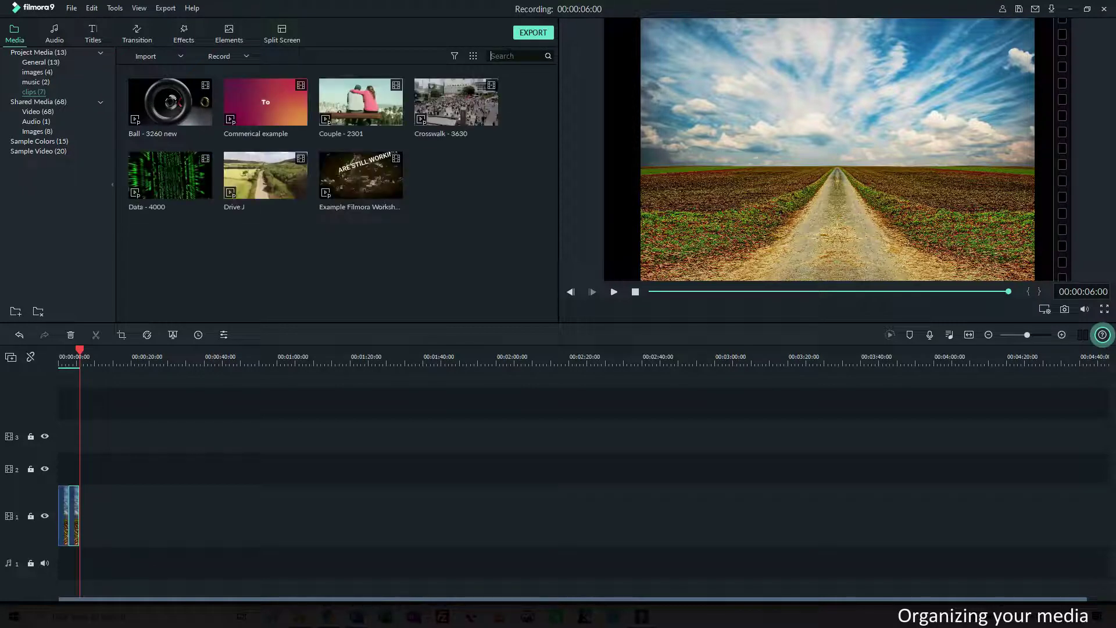
{"action": "type", "text": "drive"}
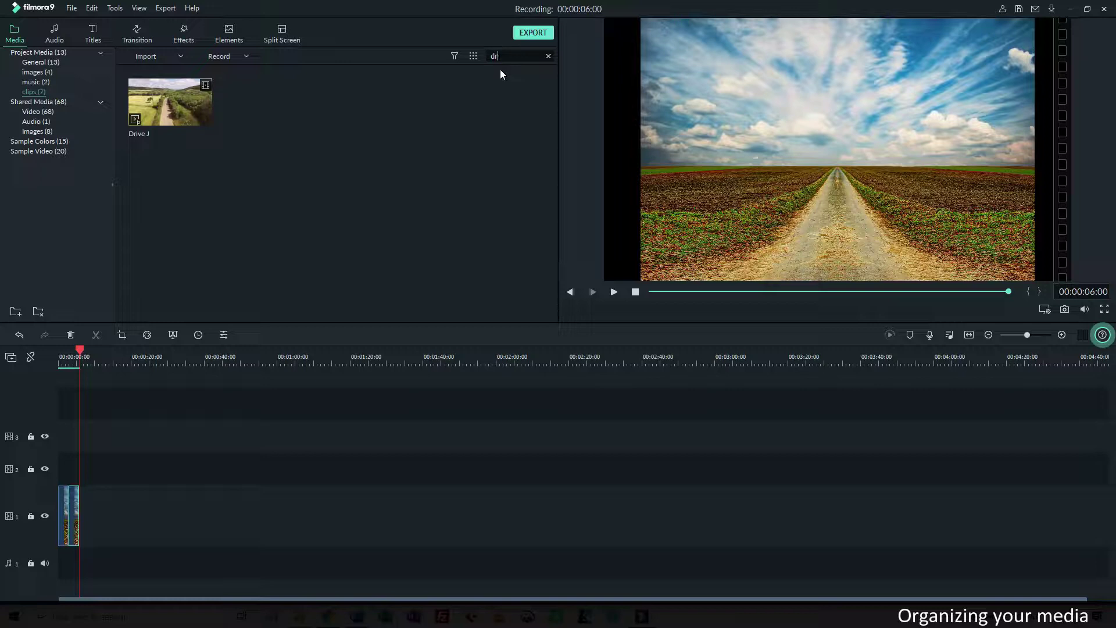
{"action": "key", "text": "BackSpace"}
{"action": "key", "text": "BackSpace"}
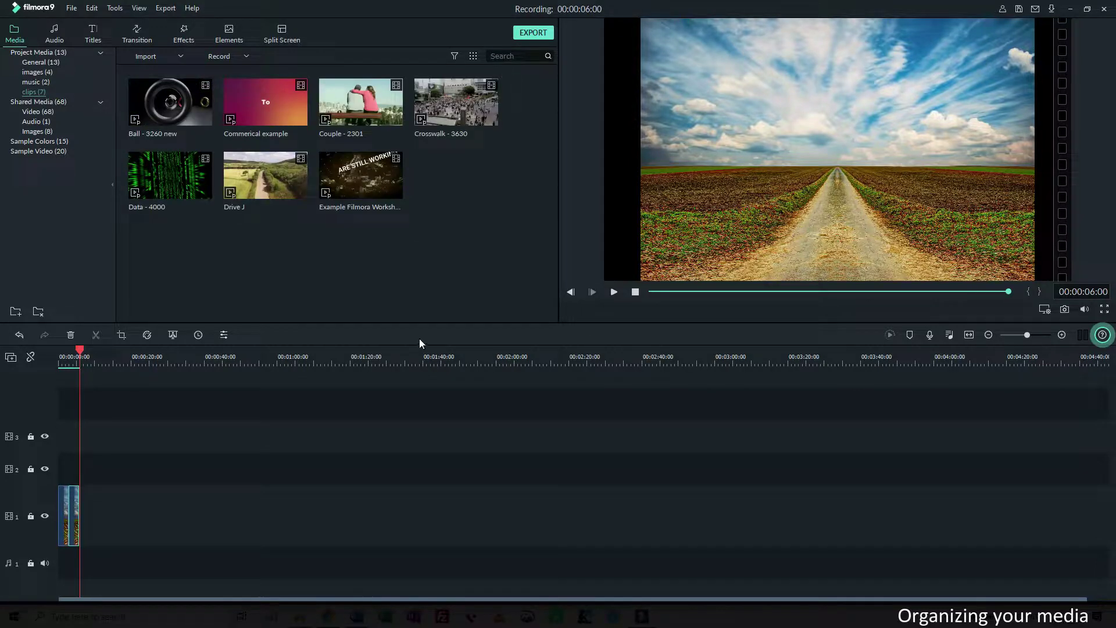